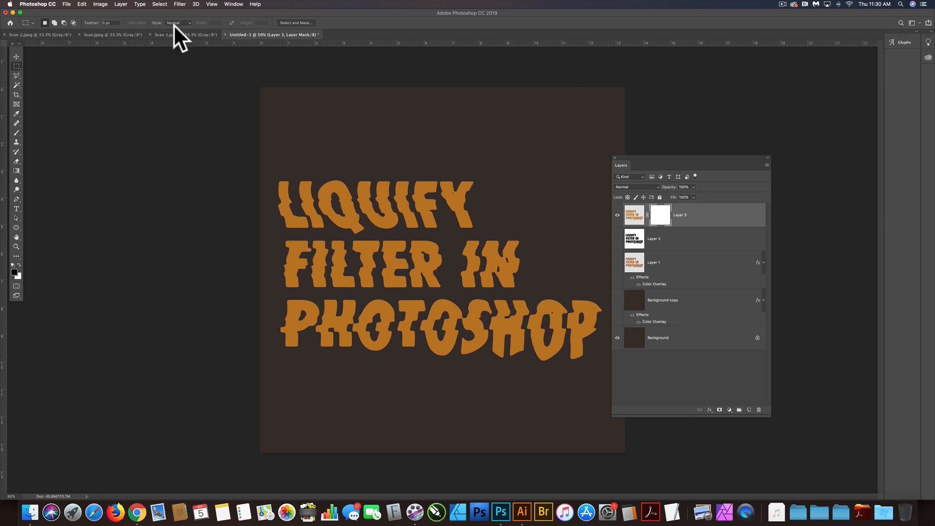
Show the Brushes panel and place it beside the canvas, away from the Layers panel
{"action": "left_click", "coordinate": [233, 5]}
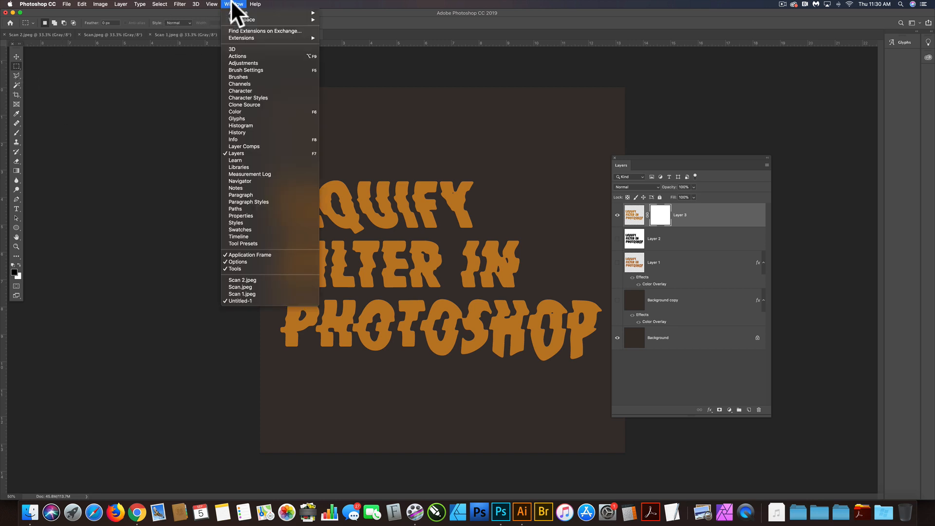
{"action": "left_click", "coordinate": [239, 77]}
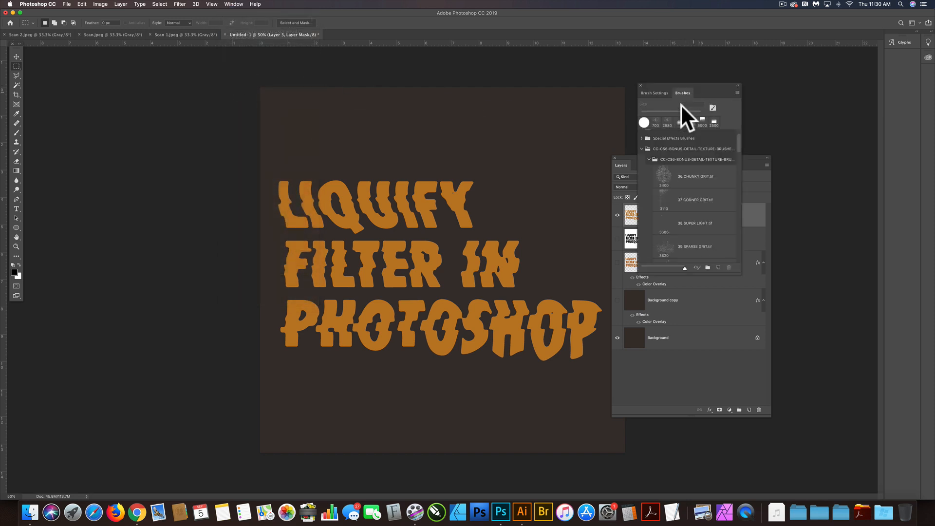
{"action": "scroll", "coordinate": [689, 187], "scroll_direction": "up", "scroll_amount": 3}
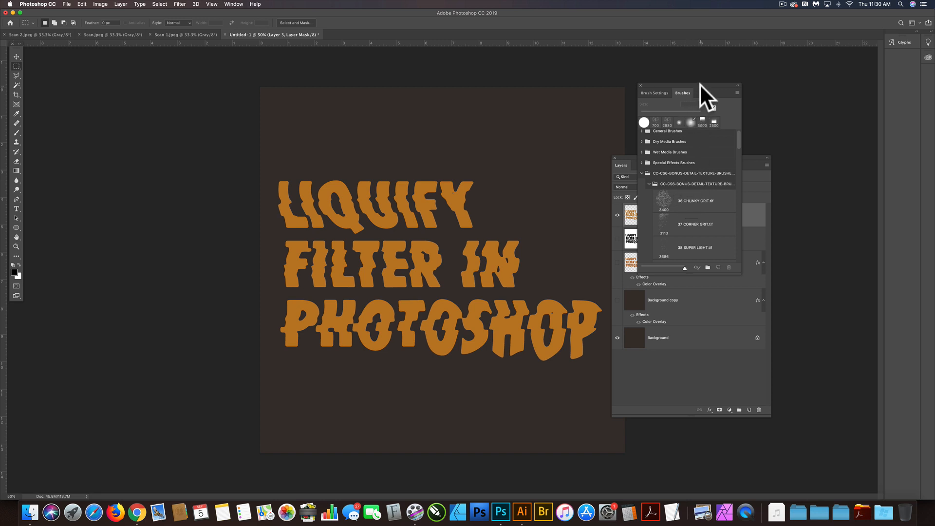
{"action": "mouse_move", "coordinate": [700, 86]}
{"action": "left_mouse_down"}
{"action": "mouse_move", "coordinate": [776, 80]}
{"action": "mouse_move", "coordinate": [665, 73]}
{"action": "mouse_move", "coordinate": [181, 89]}
{"action": "mouse_move", "coordinate": [221, 77]}
{"action": "left_mouse_up"}
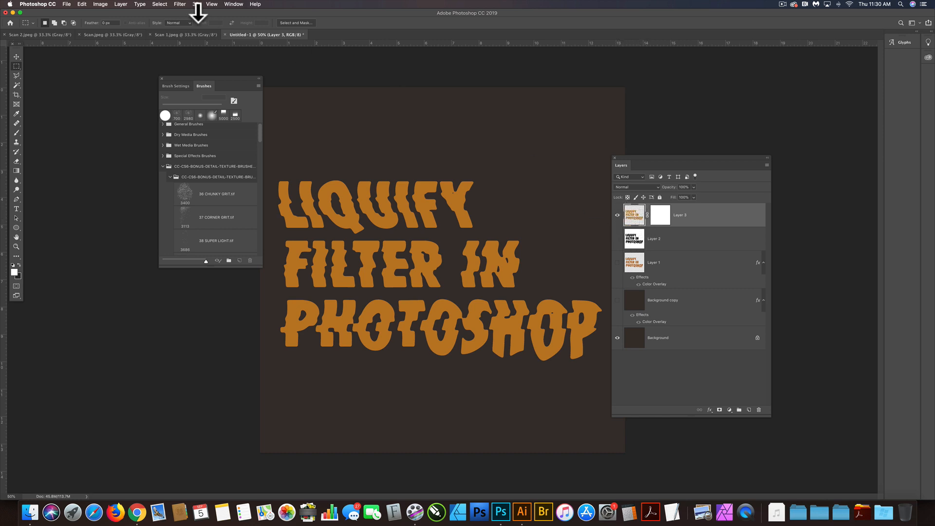
Load the Layer 3 Transparency channel as a new selection around the lettering
{"action": "left_click", "coordinate": [161, 4]}
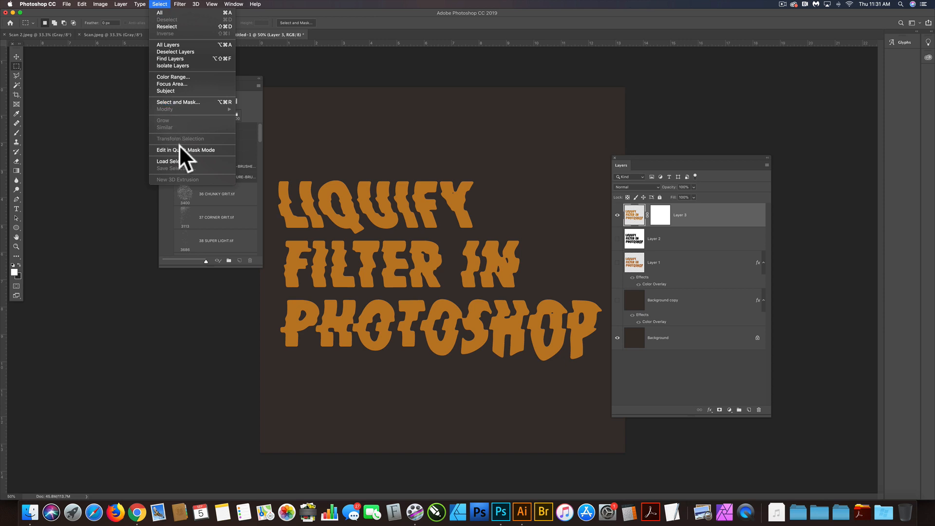
{"action": "left_click", "coordinate": [181, 161]}
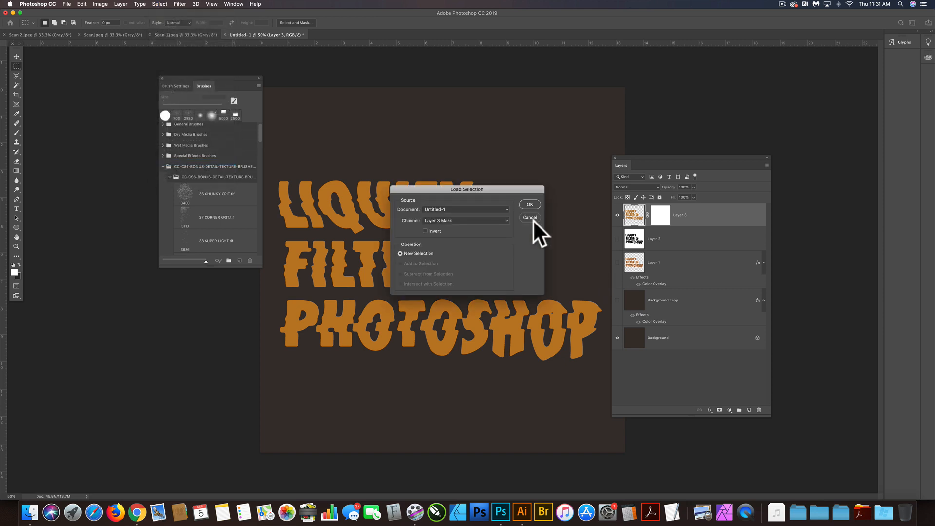
{"action": "left_click", "coordinate": [506, 217]}
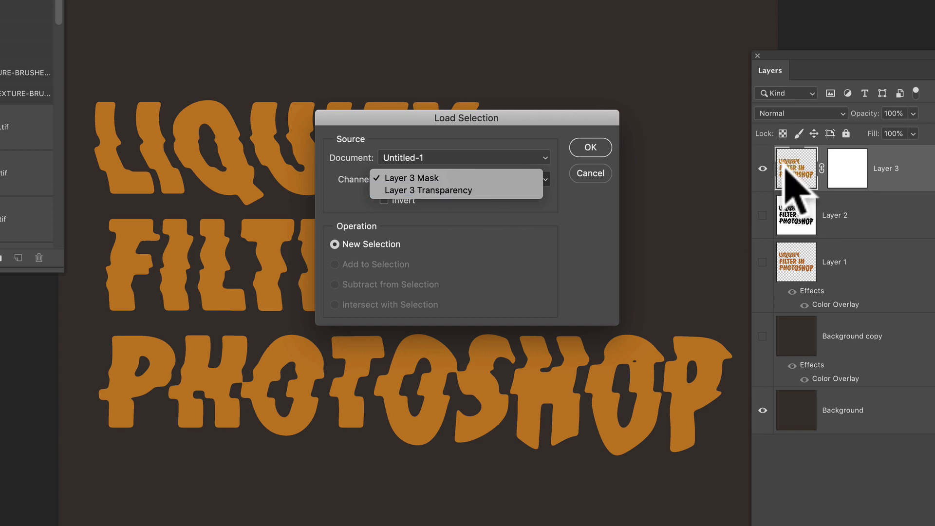
{"action": "left_click", "coordinate": [460, 190]}
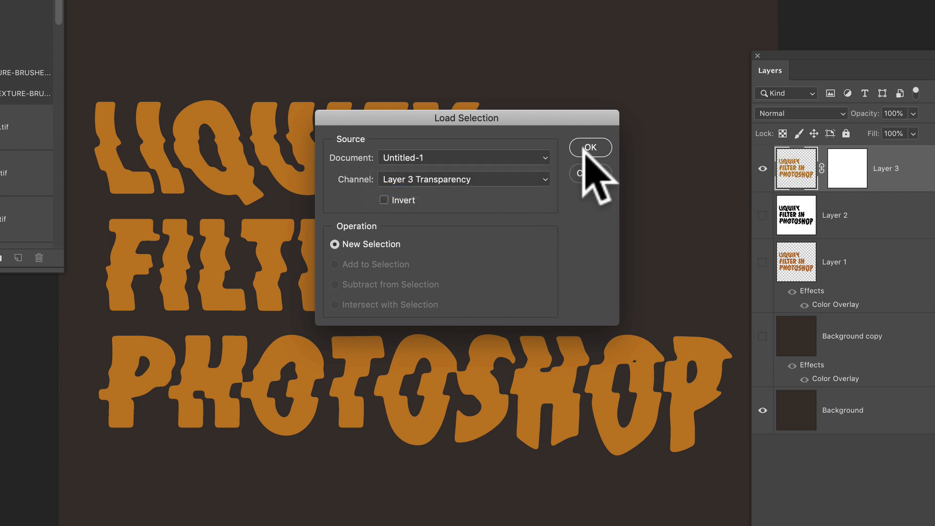
{"action": "left_click", "coordinate": [590, 148]}
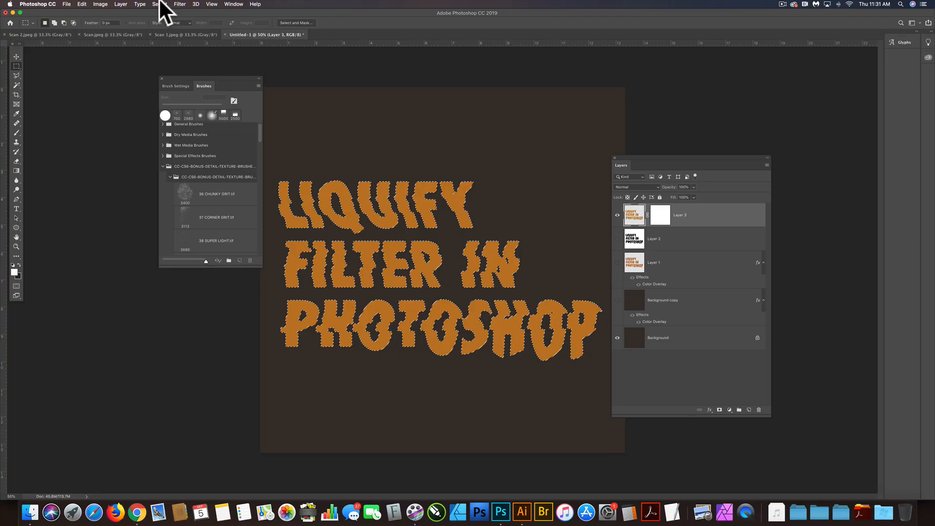
Contract the lettering selection by 8 pixels and hide its marching-ants edges
{"action": "left_click", "coordinate": [160, 4]}
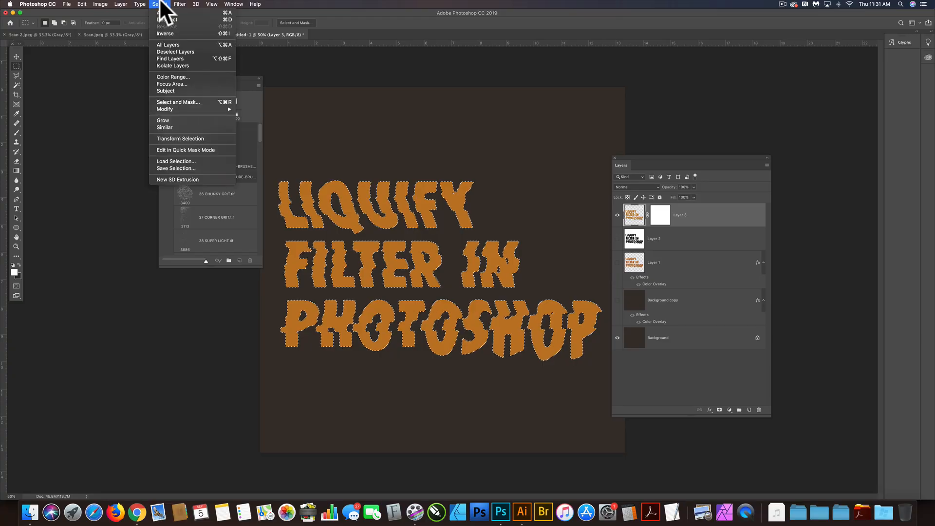
{"action": "mouse_move", "coordinate": [175, 108]}
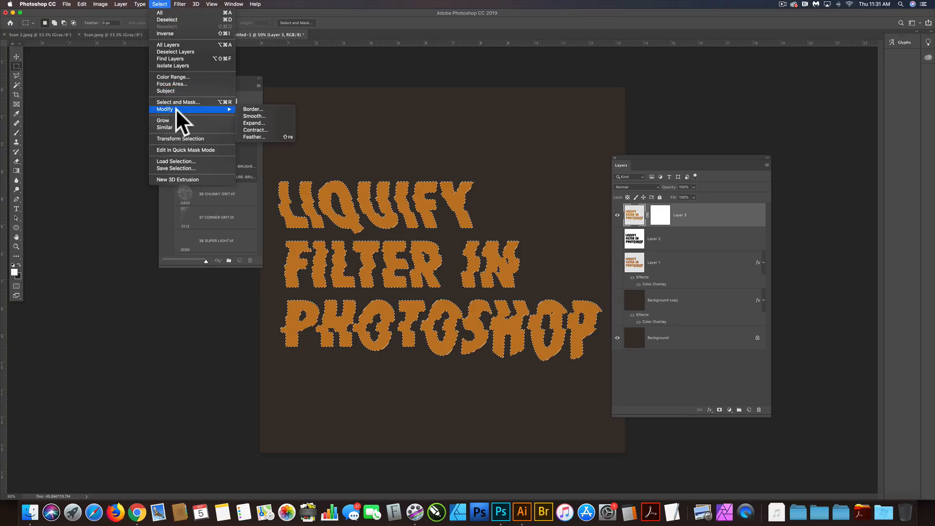
{"action": "left_click", "coordinate": [261, 129]}
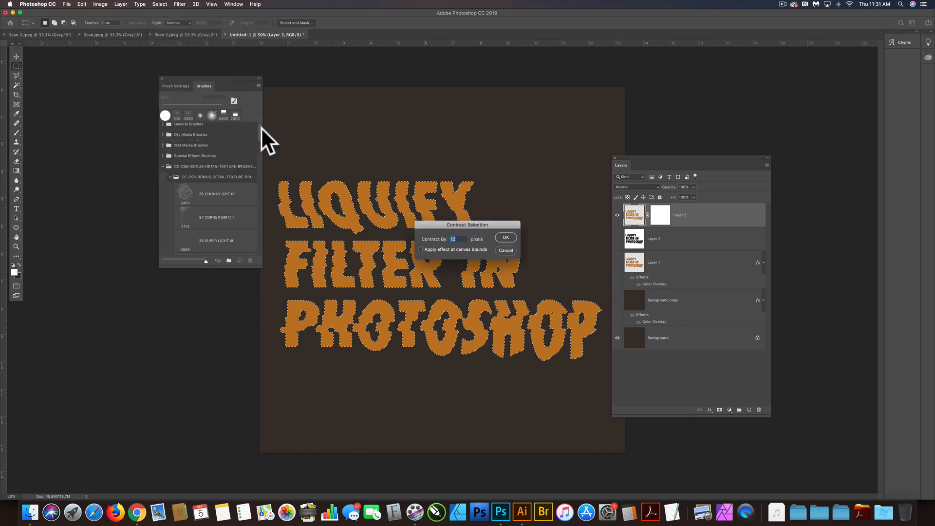
{"action": "type", "text": "8"}
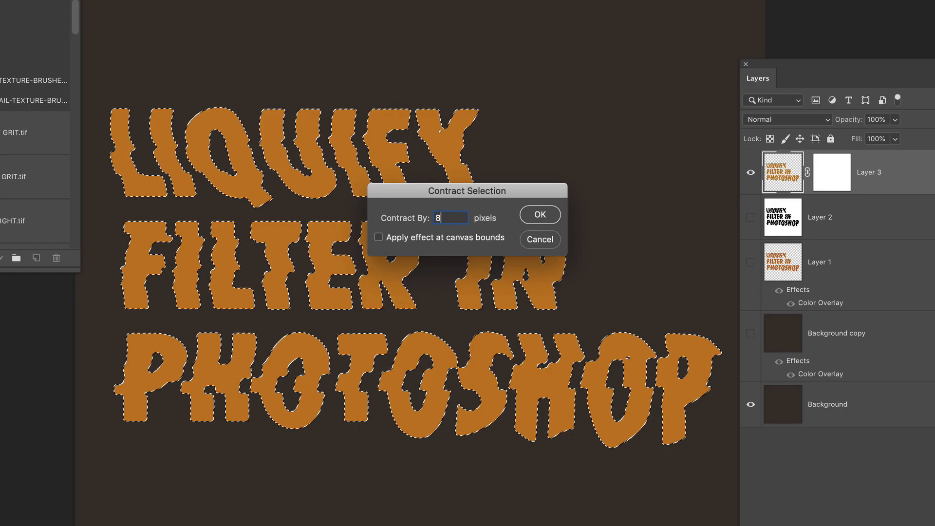
{"action": "key", "text": "Return"}
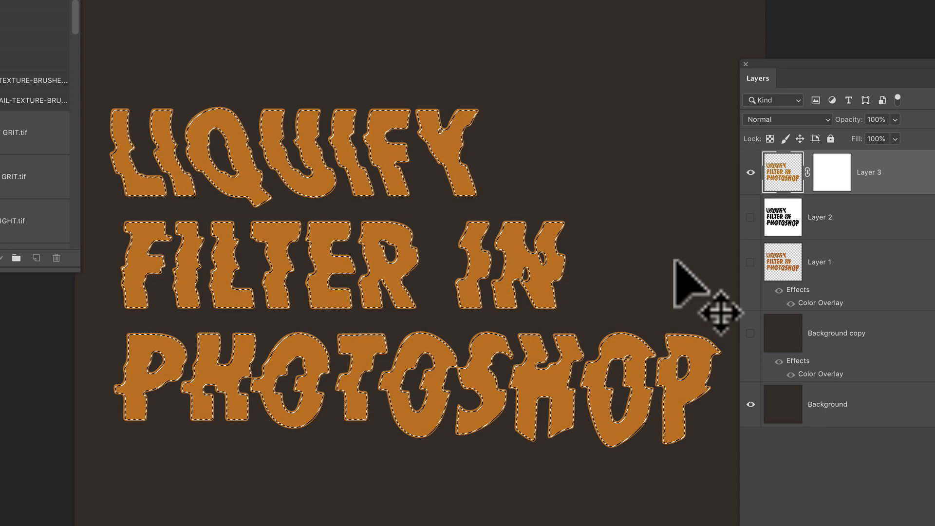
{"action": "key", "text": "ctrl+d"}
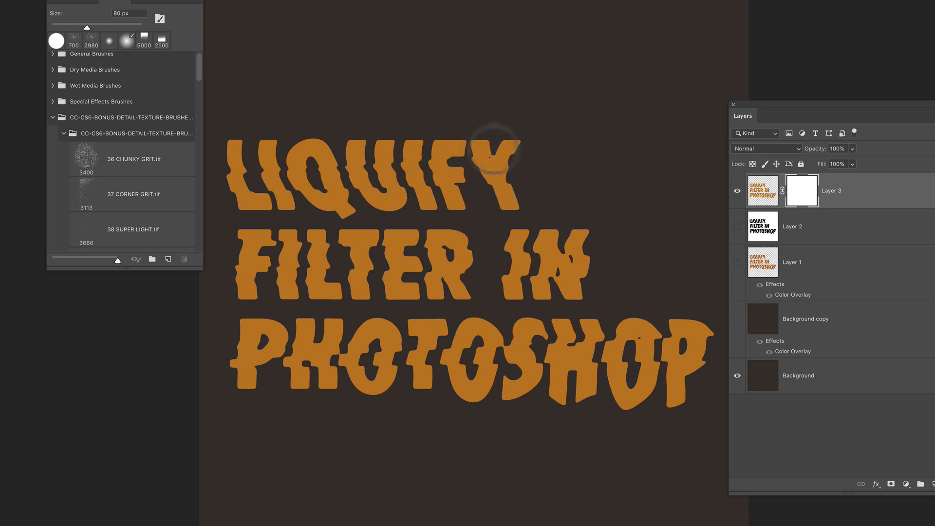
Choose the 44 HALFTONE GRUNGE.tif texture brush from the bonus detail texture set for painting on the Layer 3 mask
{"action": "left_click", "coordinate": [124, 155]}
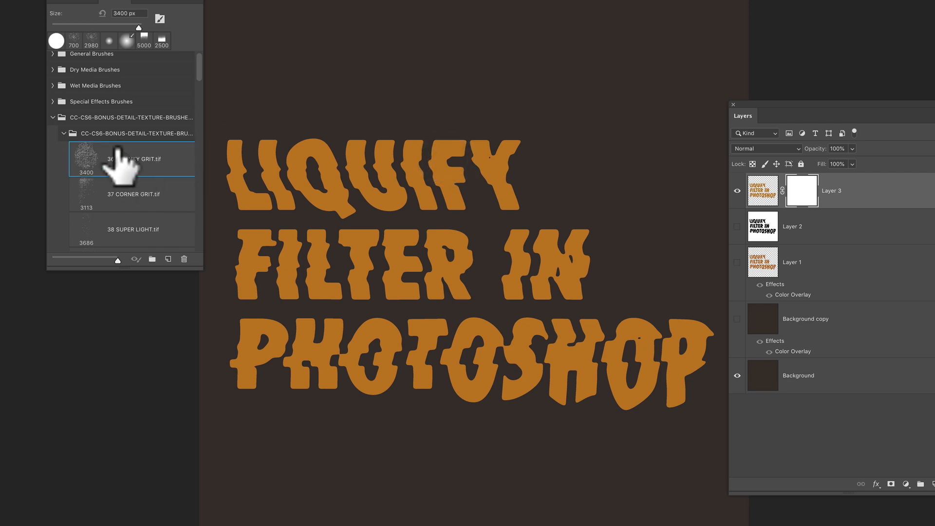
{"action": "scroll", "coordinate": [125, 152], "scroll_direction": "down", "scroll_amount": 5}
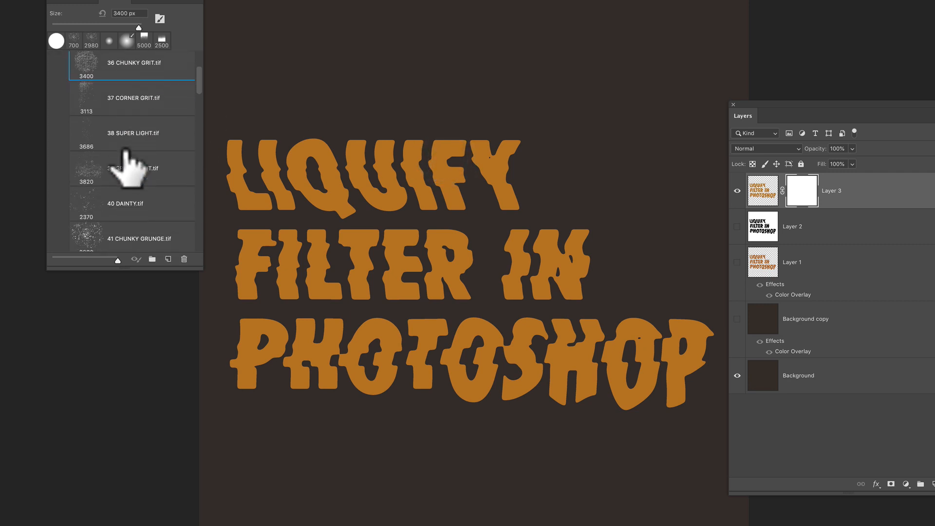
{"action": "scroll", "coordinate": [125, 152], "scroll_direction": "down", "scroll_amount": 3}
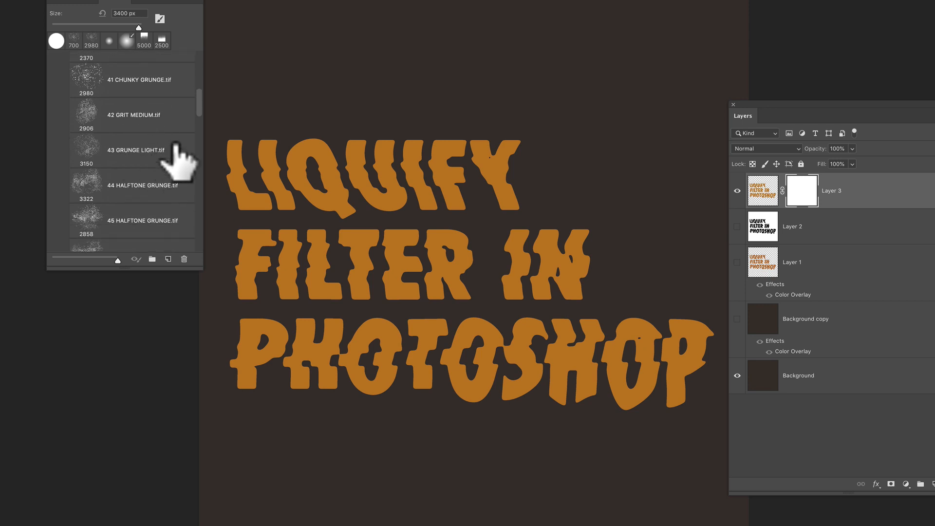
{"action": "scroll", "coordinate": [155, 161], "scroll_direction": "down", "scroll_amount": 2}
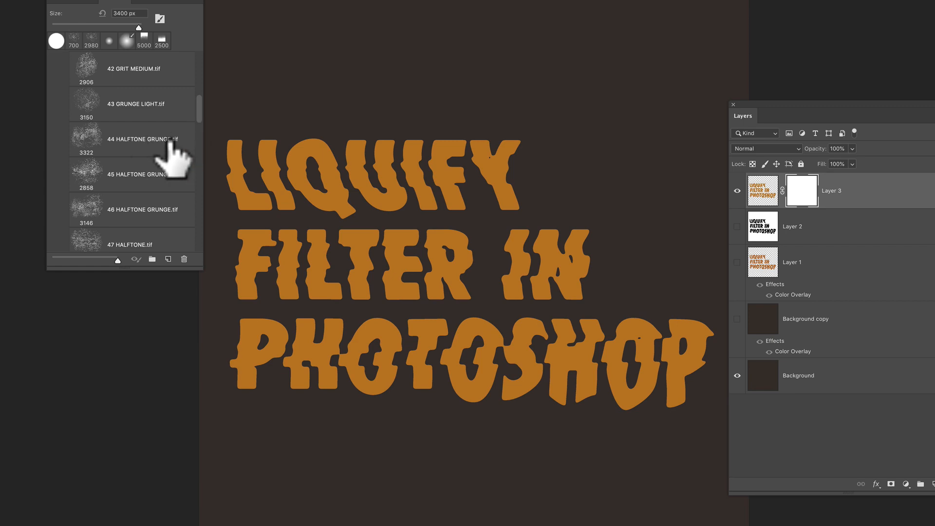
{"action": "left_click", "coordinate": [168, 143]}
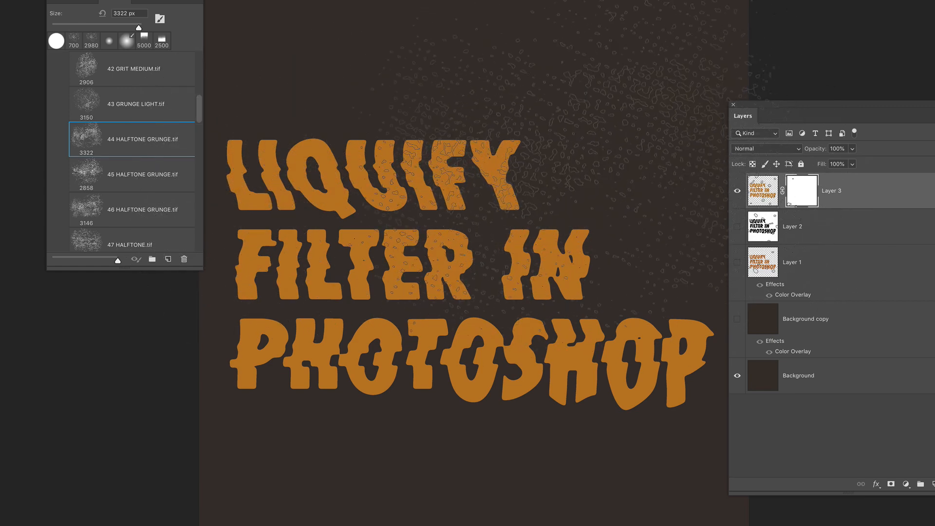
Reduce the halftone grunge brush size to 800 px
{"action": "key", "text": "bracketleft"}
{"action": "key", "text": "bracketleft"}
{"action": "key", "text": "bracketleft"}
{"action": "key", "text": "bracketleft"}
{"action": "key", "text": "bracketleft"}
{"action": "key", "text": "bracketleft"}
{"action": "key", "text": "bracketleft"}
{"action": "key", "text": "bracketleft"}
{"action": "key", "text": "bracketleft"}
{"action": "key", "text": "bracketleft"}
{"action": "key", "text": "bracketleft"}
{"action": "key", "text": "bracketleft"}
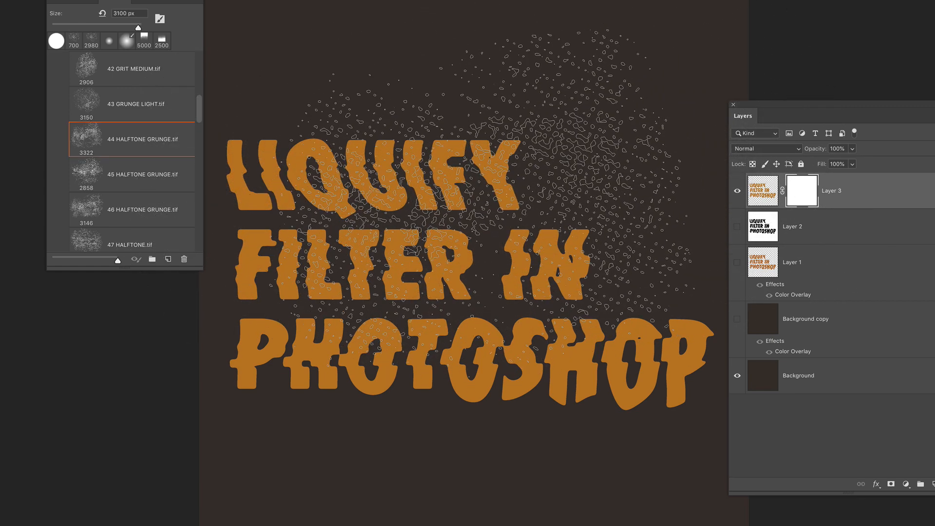
{"action": "key", "text": "bracketleft"}
{"action": "key", "text": "bracketleft"}
{"action": "key", "text": "bracketleft"}
{"action": "key", "text": "bracketleft"}
{"action": "key", "text": "bracketleft"}
{"action": "key", "text": "bracketleft"}
{"action": "key", "text": "bracketleft"}
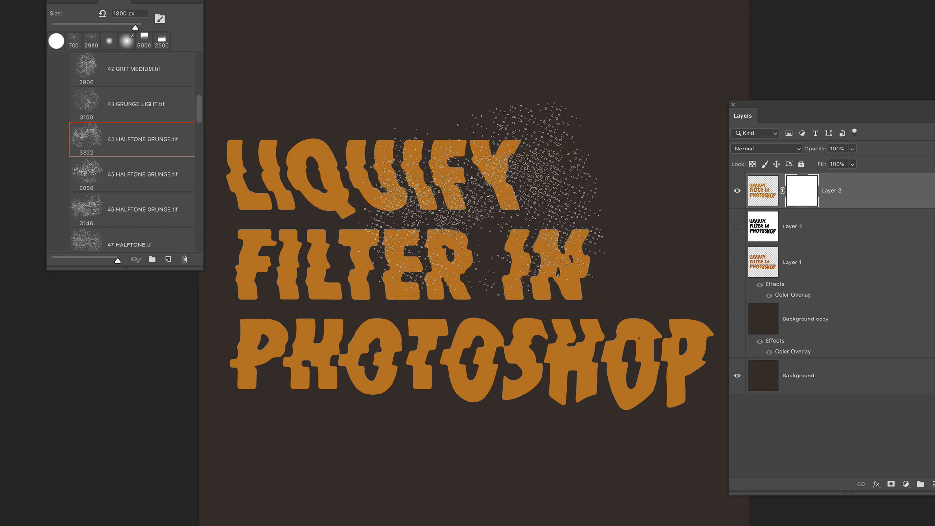
{"action": "key", "text": "bracketleft"}
{"action": "key", "text": "bracketleft"}
{"action": "key", "text": "bracketleft"}
{"action": "key", "text": "bracketleft"}
{"action": "key", "text": "bracketleft"}
{"action": "key", "text": "bracketleft"}
{"action": "key", "text": "bracketleft"}
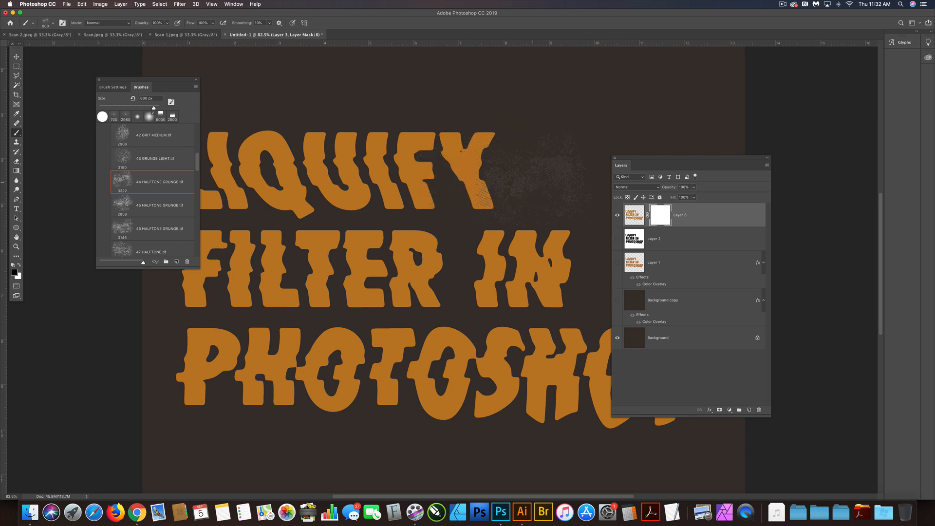
With the selection edges hidden, stamp black halftone grunge onto Layer 3's mask over UIFY, TER, IN and the middle letters of PHOTOSHOP
{"action": "key", "text": "super+h"}
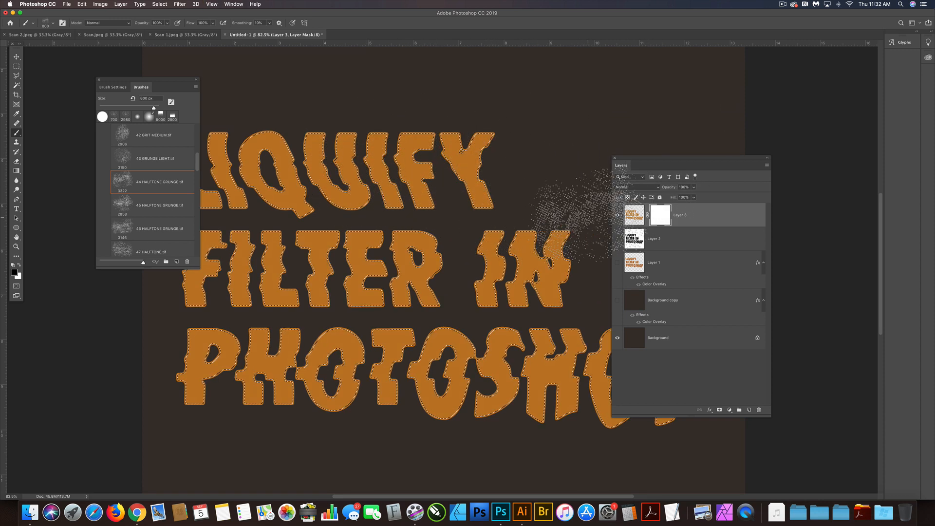
{"action": "key", "text": "super+h"}
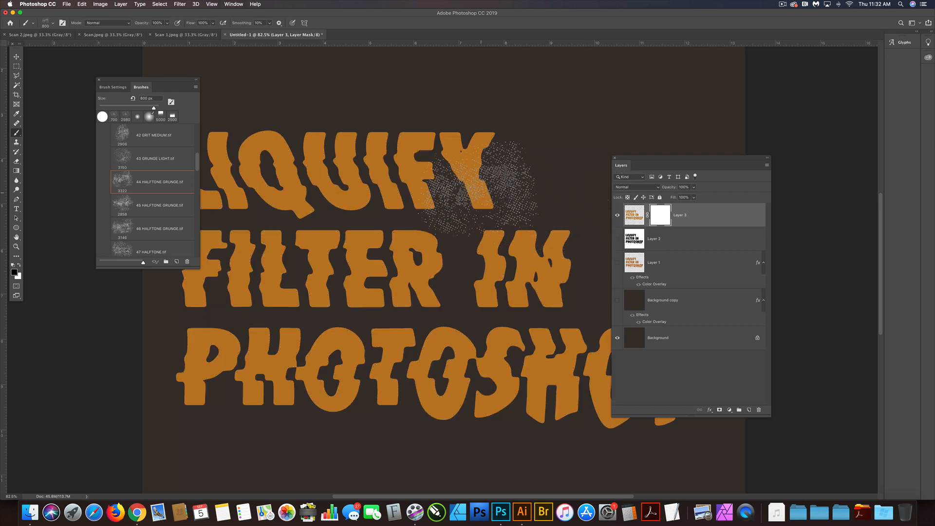
{"action": "left_click", "coordinate": [473, 182]}
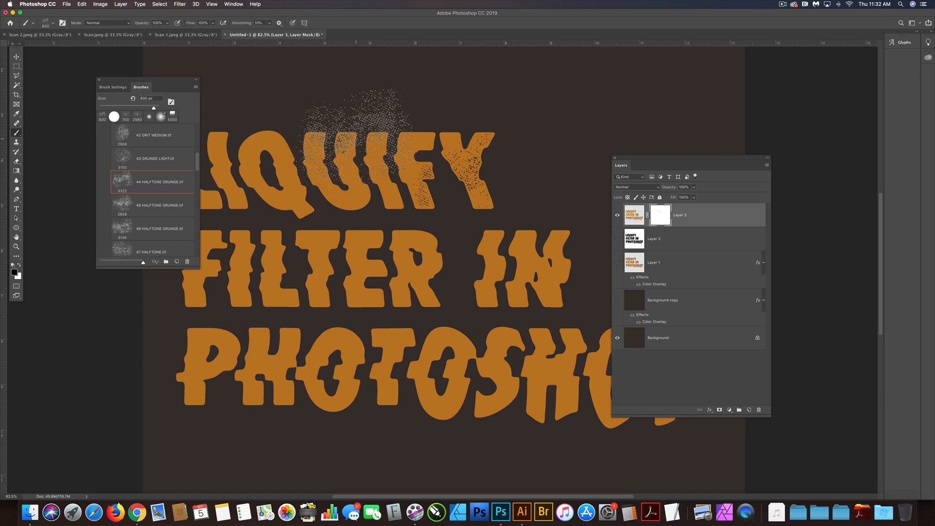
{"action": "mouse_move", "coordinate": [357, 131]}
{"action": "left_mouse_down"}
{"action": "mouse_move", "coordinate": [348, 285]}
{"action": "mouse_move", "coordinate": [357, 288]}
{"action": "mouse_move", "coordinate": [394, 258]}
{"action": "mouse_move", "coordinate": [348, 241]}
{"action": "left_mouse_up"}
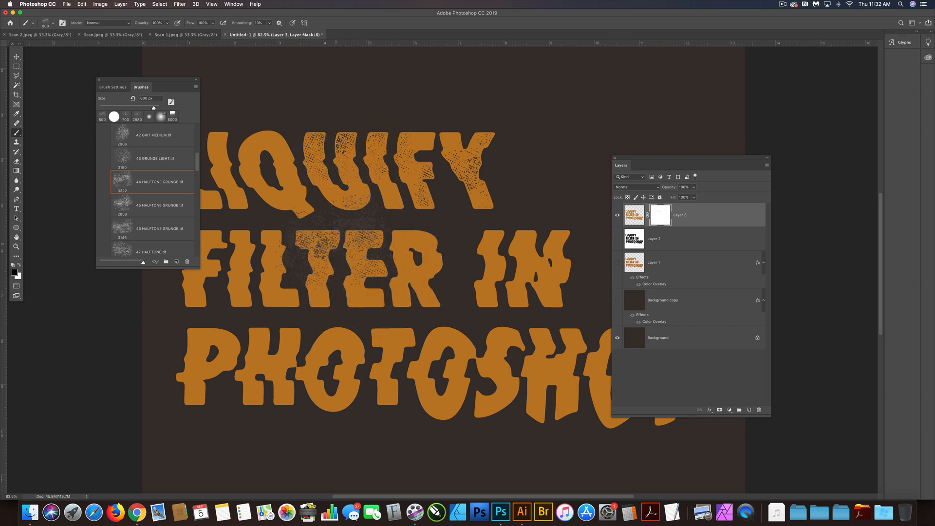
{"action": "left_click", "coordinate": [405, 325]}
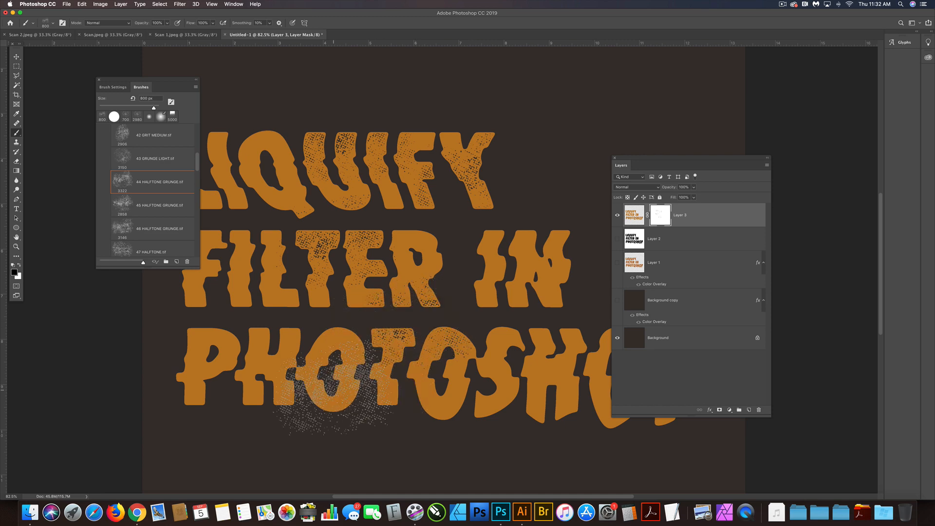
{"action": "left_click", "coordinate": [324, 385]}
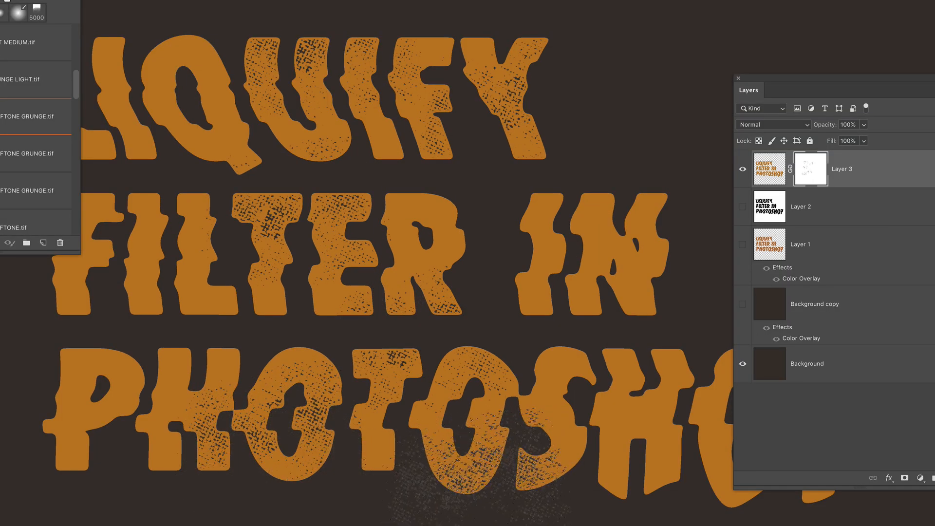
{"action": "left_click", "coordinate": [644, 404]}
{"action": "left_click", "coordinate": [655, 404]}
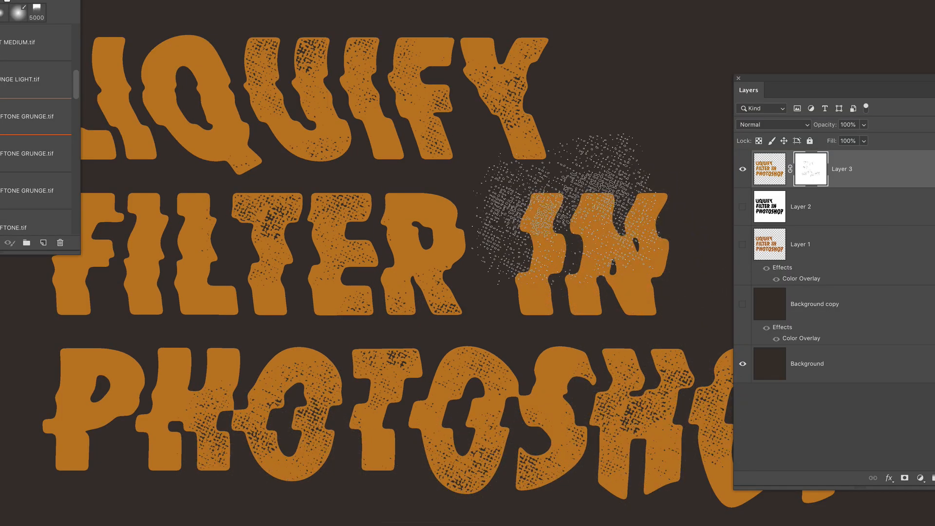
{"action": "left_click", "coordinate": [570, 207]}
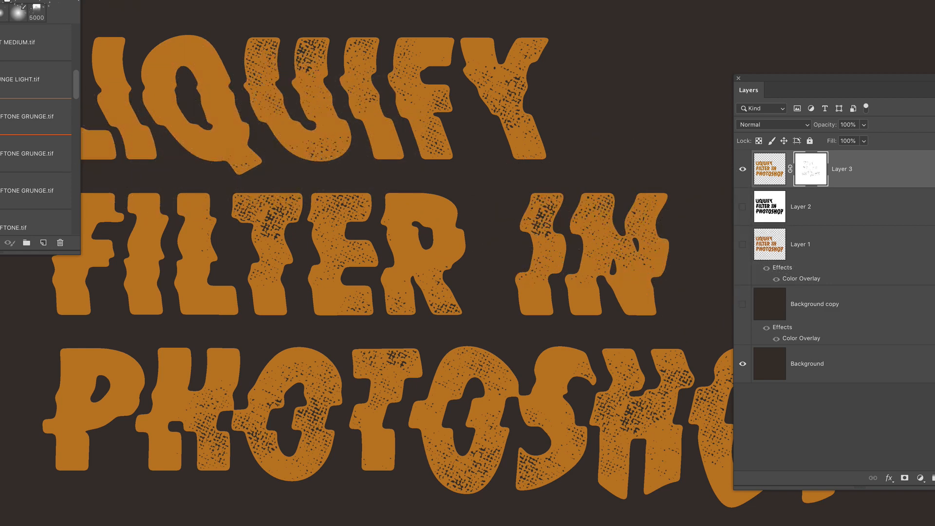
Move the Brushes panel off the lettering, stamp the grunge texture over the starting letters of the lines, and deselect
{"action": "left_click_drag", "start_coordinate": [73, 0], "coordinate": [5, 1]}
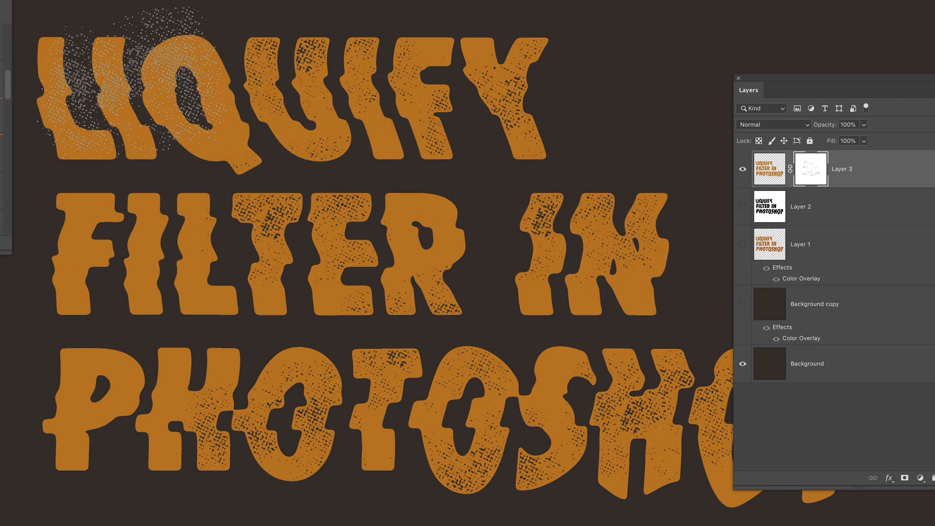
{"action": "left_click", "coordinate": [134, 83]}
{"action": "left_click", "coordinate": [146, 237]}
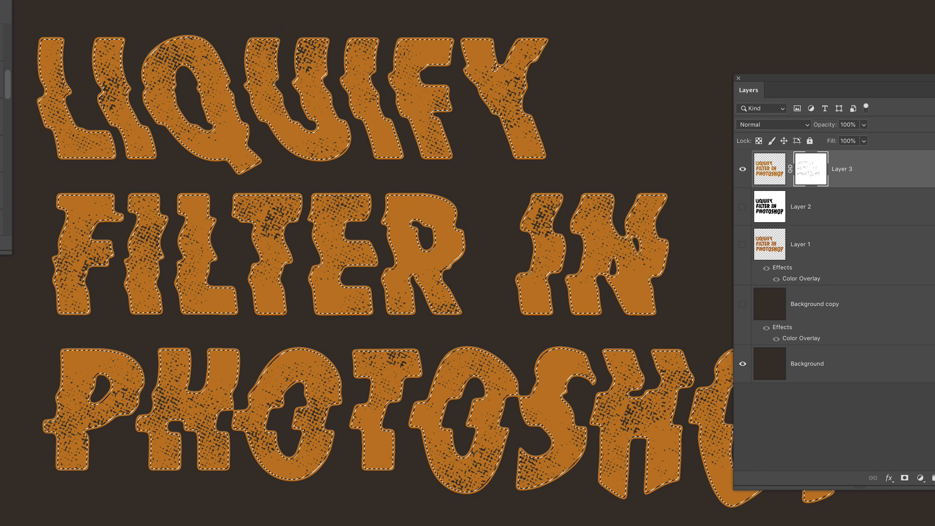
{"action": "key", "text": "super+d"}
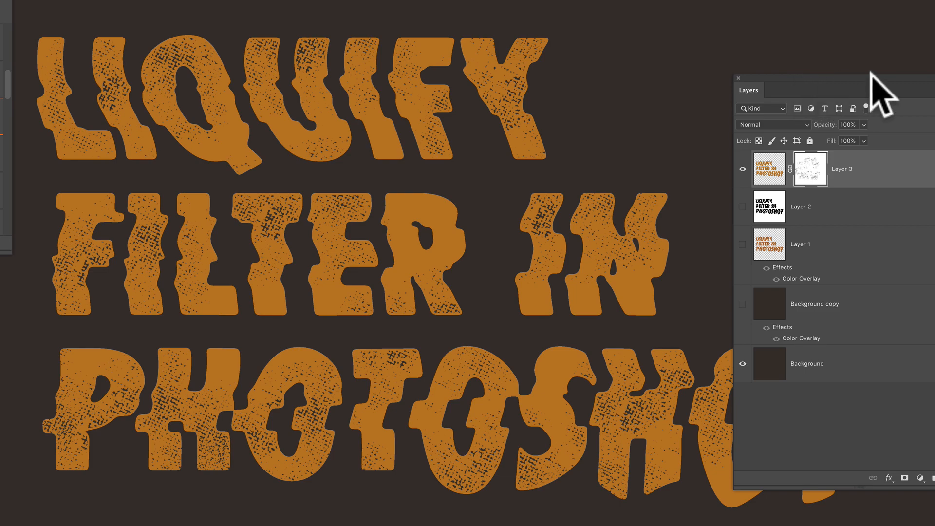
Move the floating Layers panel clear of the textured PHOTOSHOP lettering
{"action": "mouse_move", "coordinate": [838, 77]}
{"action": "left_mouse_down"}
{"action": "mouse_move", "coordinate": [934, 56]}
{"action": "mouse_move", "coordinate": [928, 49]}
{"action": "left_mouse_up"}
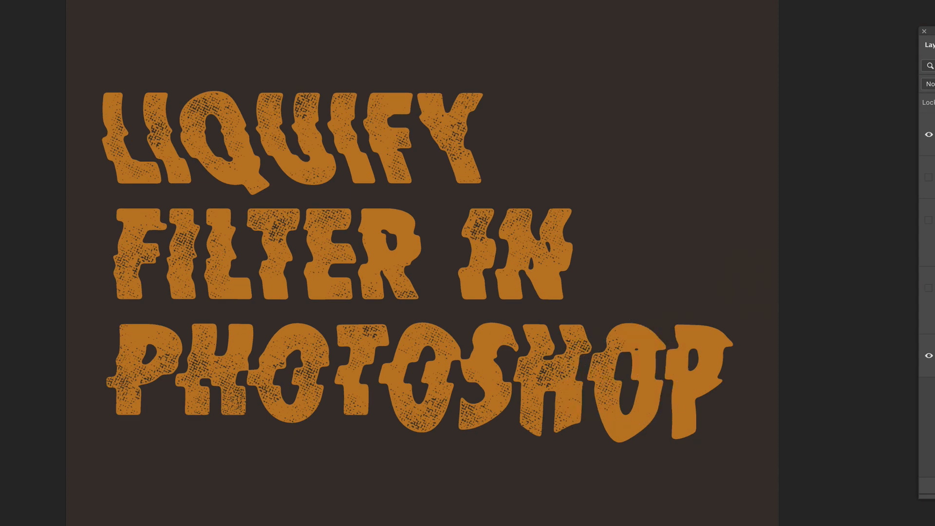
{"action": "left_click_drag", "start_coordinate": [934, 31], "coordinate": [721, 34]}
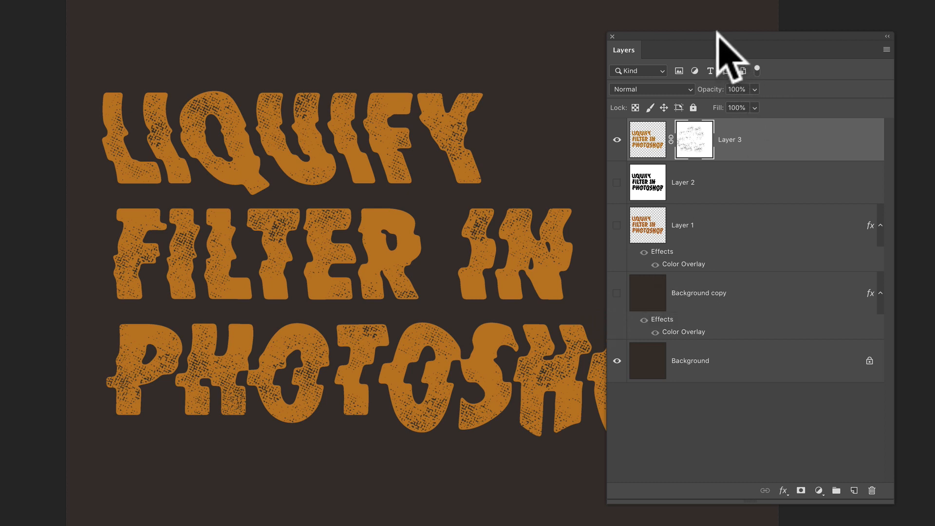
{"action": "left_click_drag", "start_coordinate": [717, 32], "coordinate": [876, 31]}
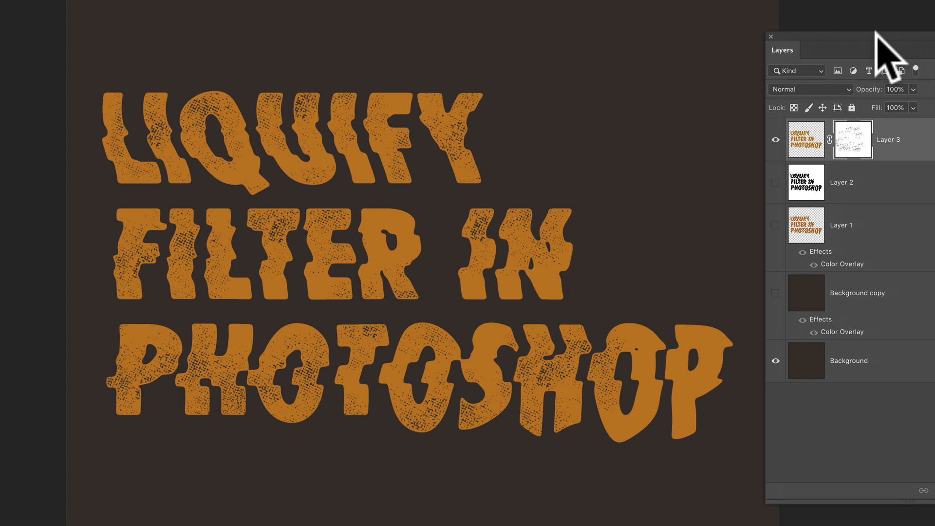
{"action": "left_click_drag", "start_coordinate": [876, 31], "coordinate": [875, 31]}
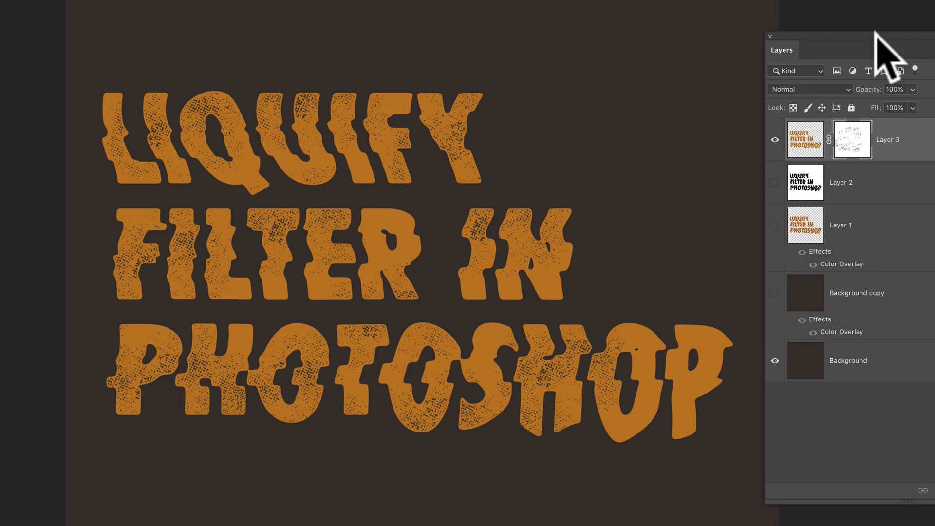